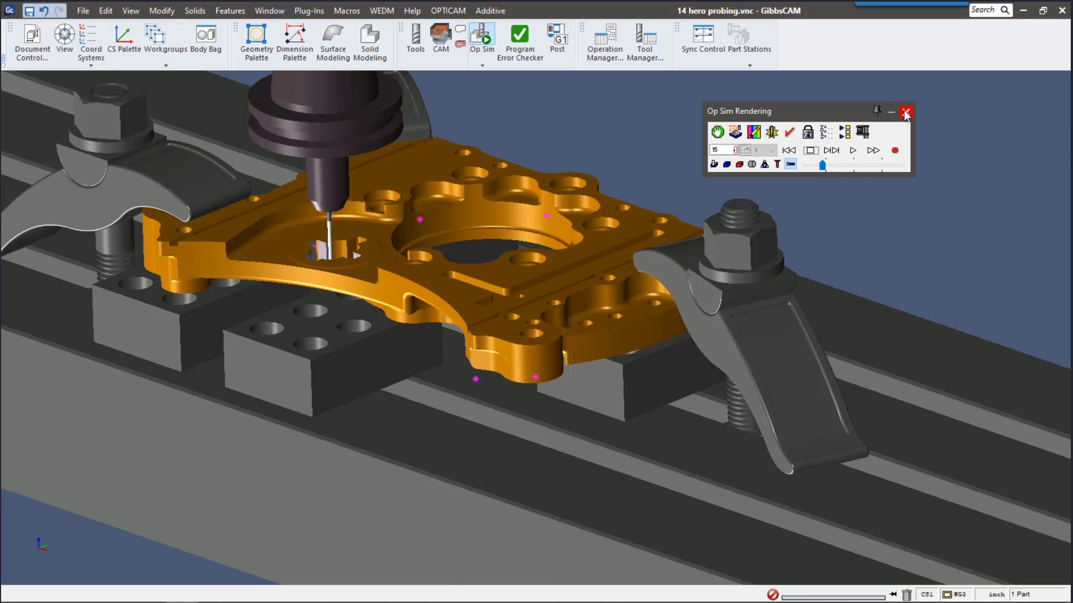
Step: Exit the simulation and review the settings of the 0.200 cylindrical probe, tool 3
{"action": "left_click", "coordinate": [905, 113]}
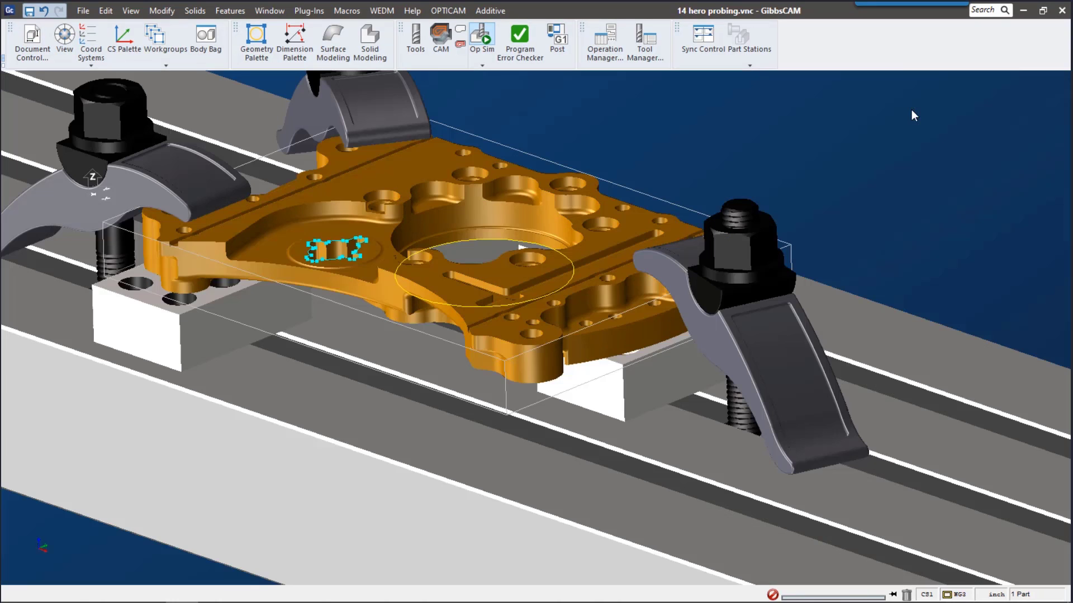
{"action": "left_click", "coordinate": [420, 35]}
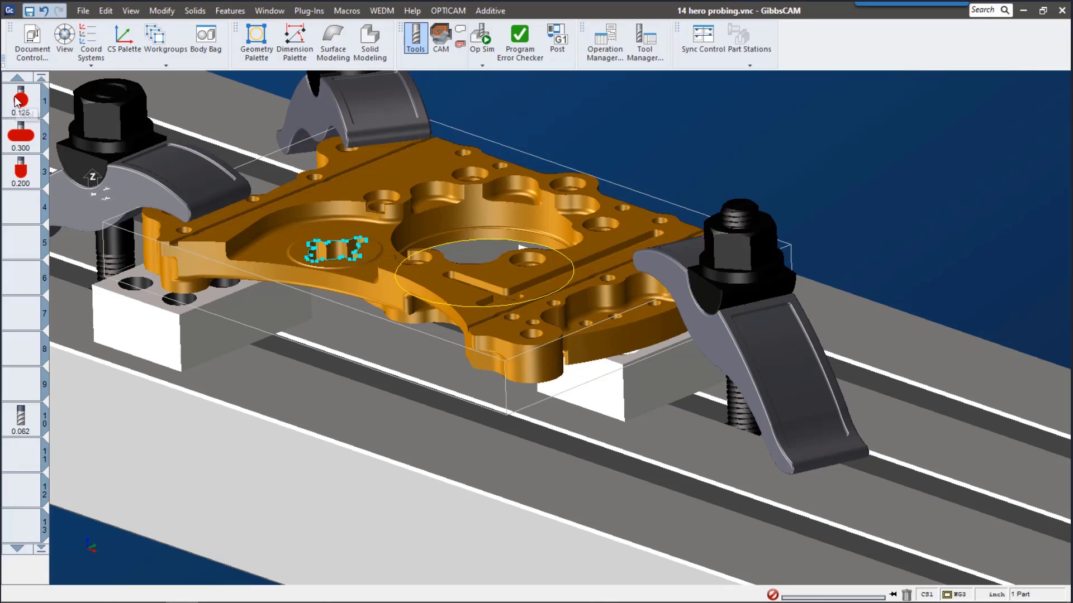
{"action": "double_click", "coordinate": [21, 177]}
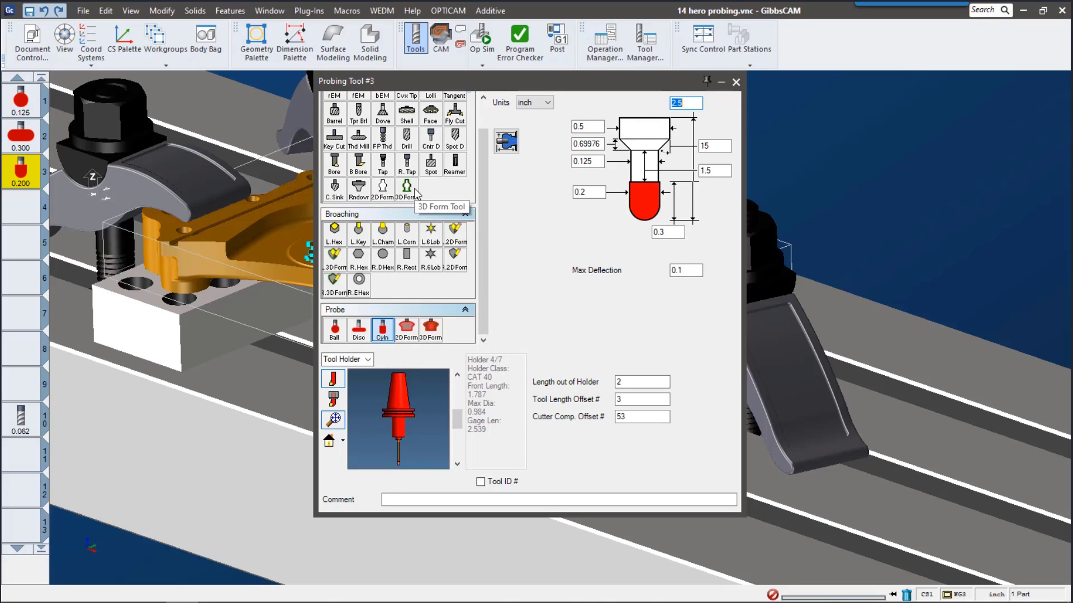
{"action": "left_click", "coordinate": [735, 84]}
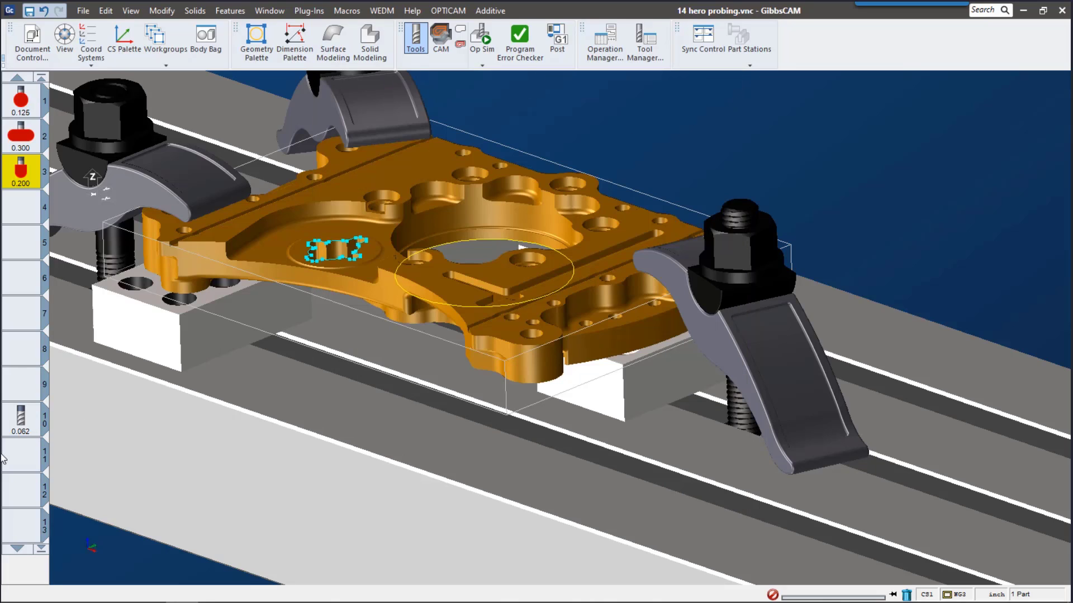
Step: Create a Basic probing process with the 0.125 ball probe as process 1
{"action": "left_click", "coordinate": [450, 40]}
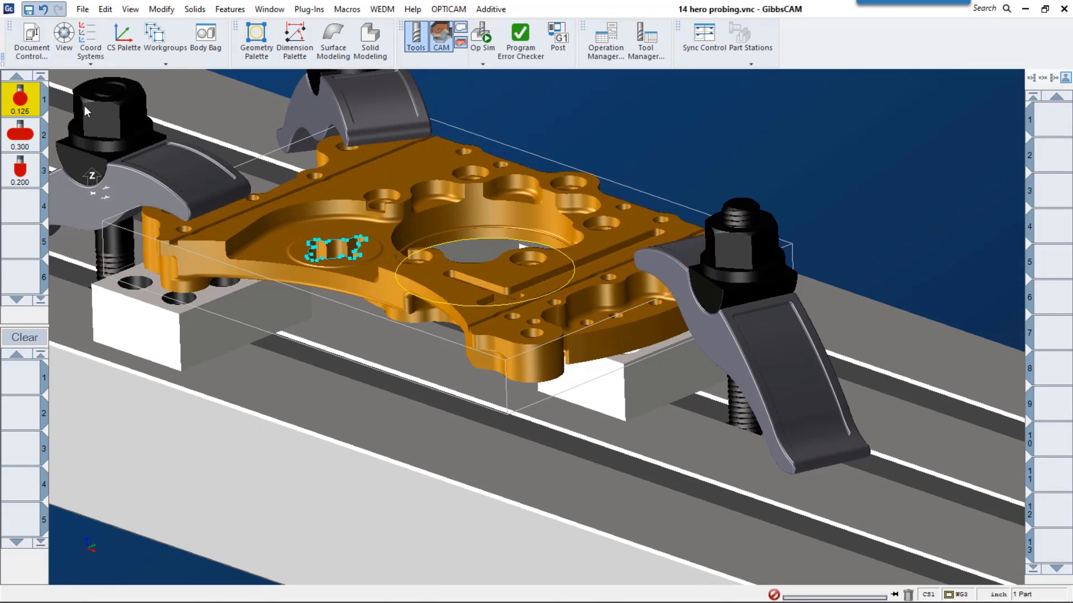
{"action": "left_click_drag", "start_coordinate": [20, 98], "coordinate": [20, 377]}
{"action": "left_click", "coordinate": [88, 298]}
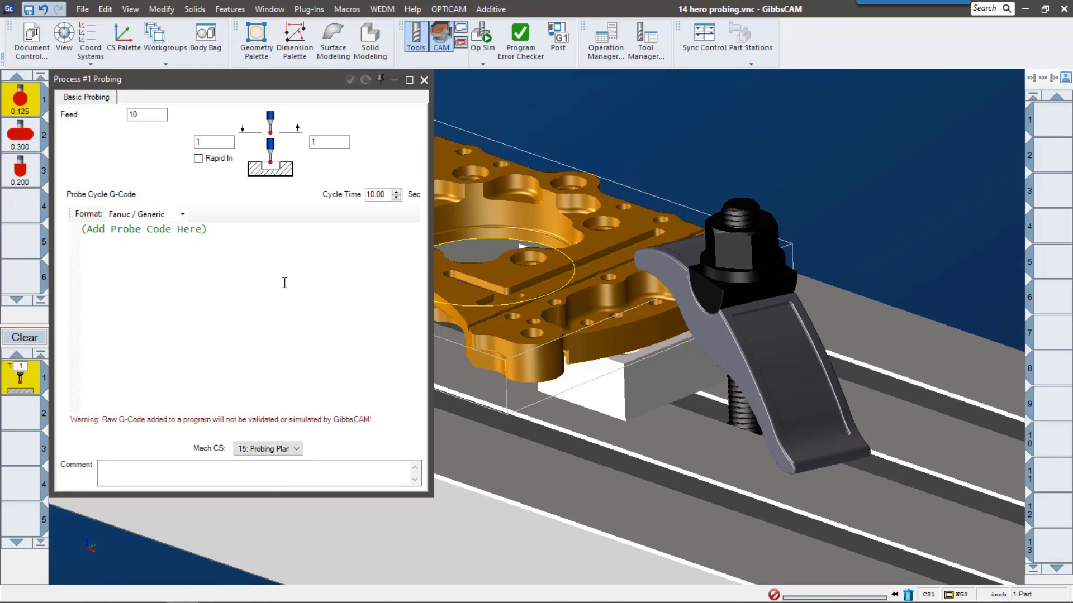
Step: Delete the placeholder line from the Basic probing process's probe cycle G-code
{"action": "left_click_drag", "start_coordinate": [233, 231], "coordinate": [79, 230]}
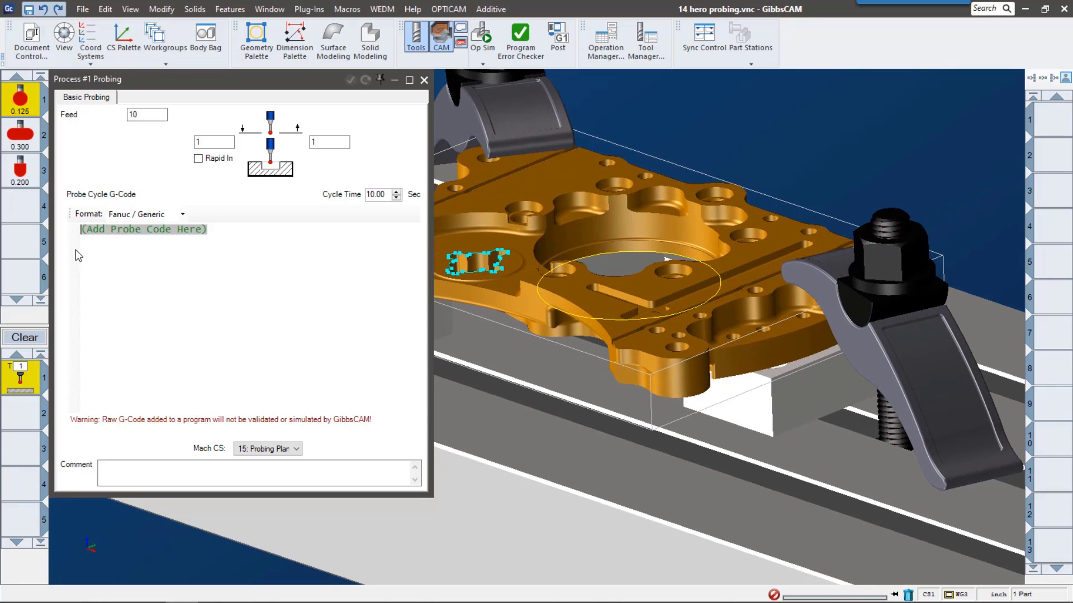
{"action": "left_click", "coordinate": [92, 261]}
{"action": "left_click_drag", "start_coordinate": [221, 233], "coordinate": [31, 234]}
{"action": "key", "text": "Delete"}
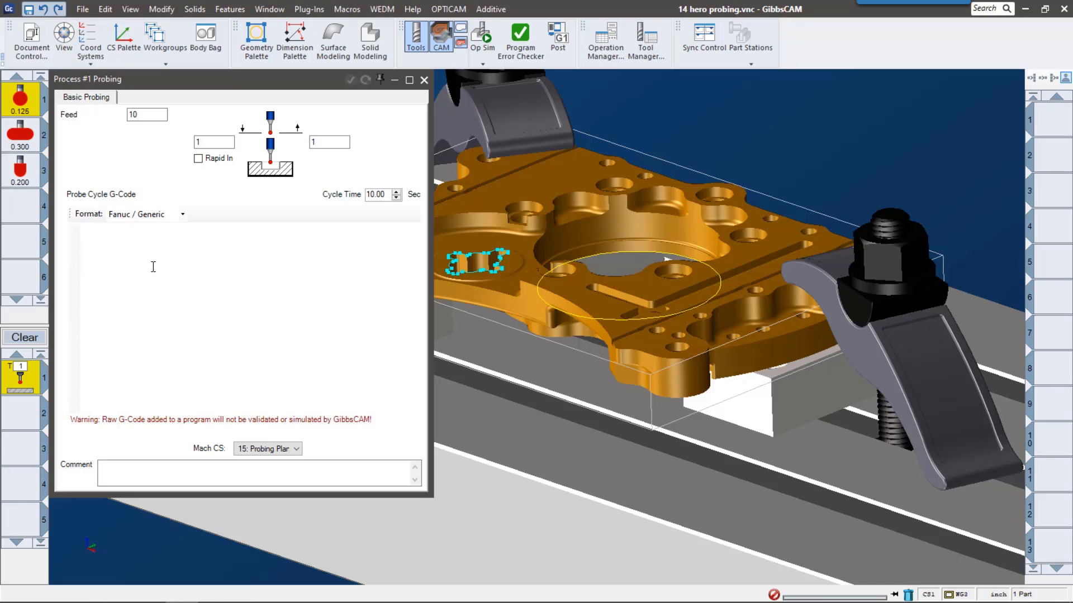
Step: Copy the entire Probing Plate.NCF program from Notepad into the probe cycle G-code and close the process settings
{"action": "left_click", "coordinate": [248, 590]}
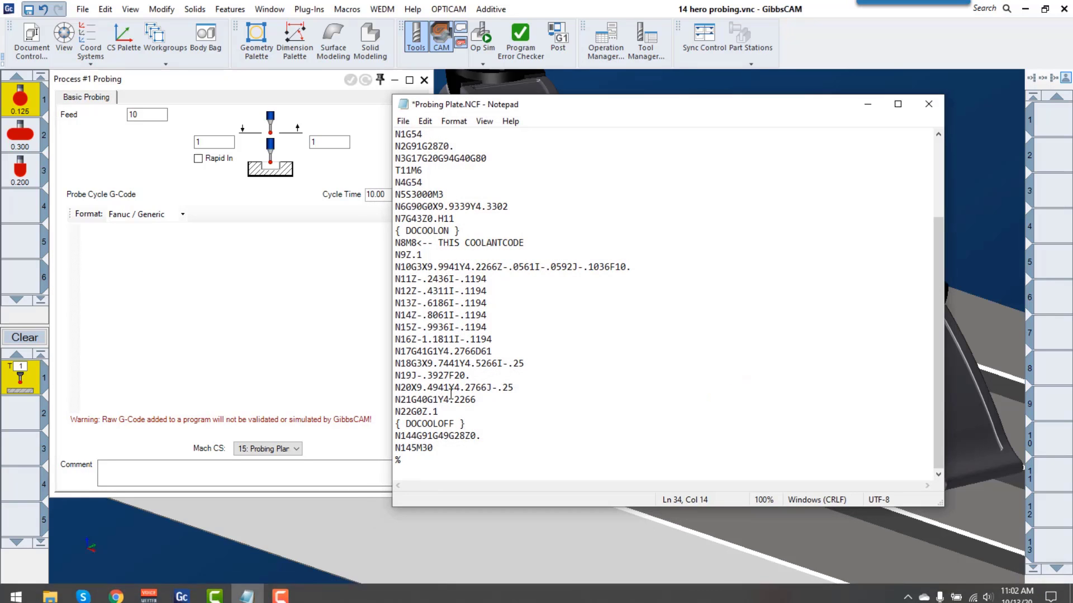
{"action": "left_click_drag", "start_coordinate": [418, 467], "coordinate": [364, 119]}
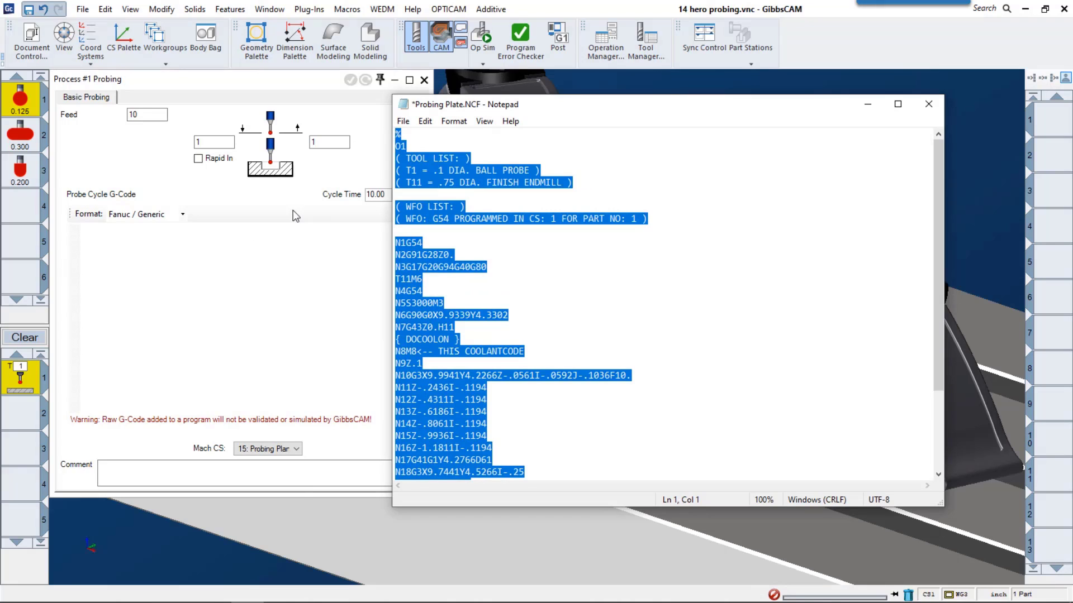
{"action": "left_click", "coordinate": [197, 269]}
{"action": "key", "text": "ctrl+v"}
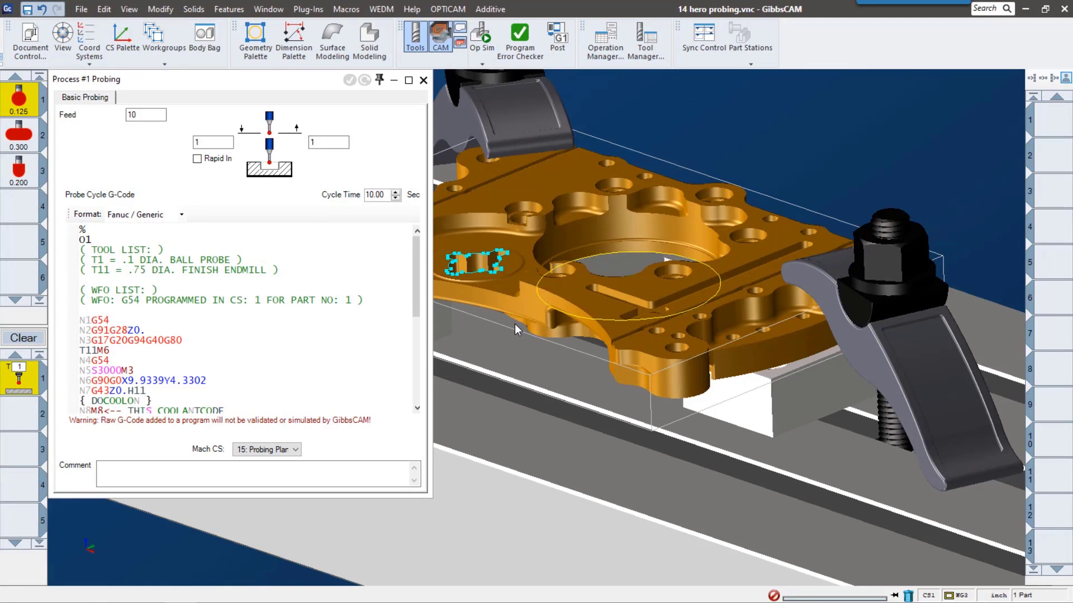
{"action": "left_click", "coordinate": [423, 80]}
Step: Change the probing process type to Corners
{"action": "right_click", "coordinate": [23, 370]}
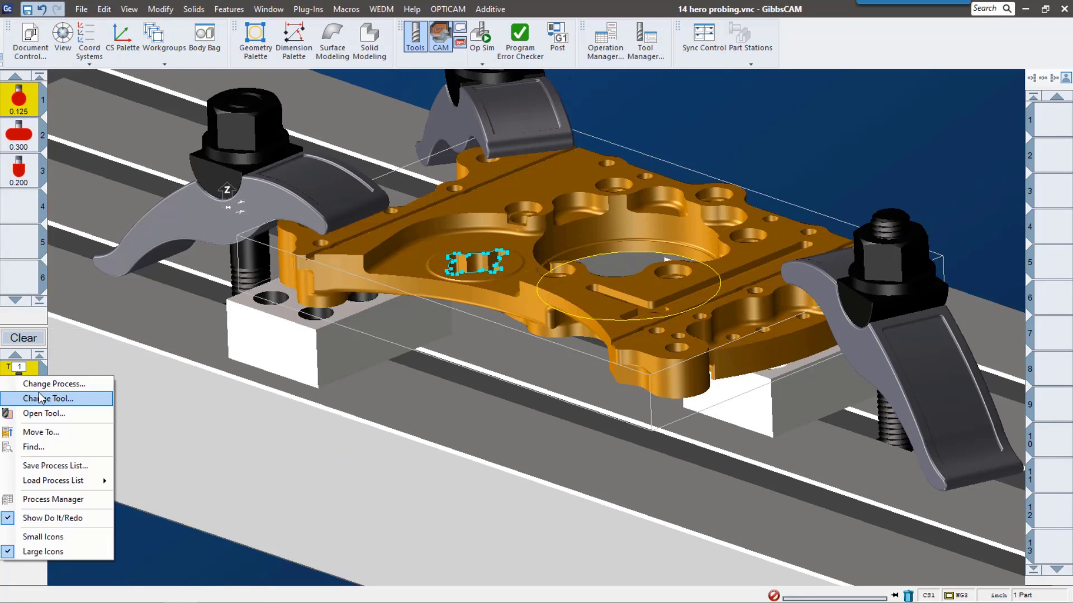
{"action": "left_click", "coordinate": [45, 381]}
{"action": "left_click", "coordinate": [127, 310]}
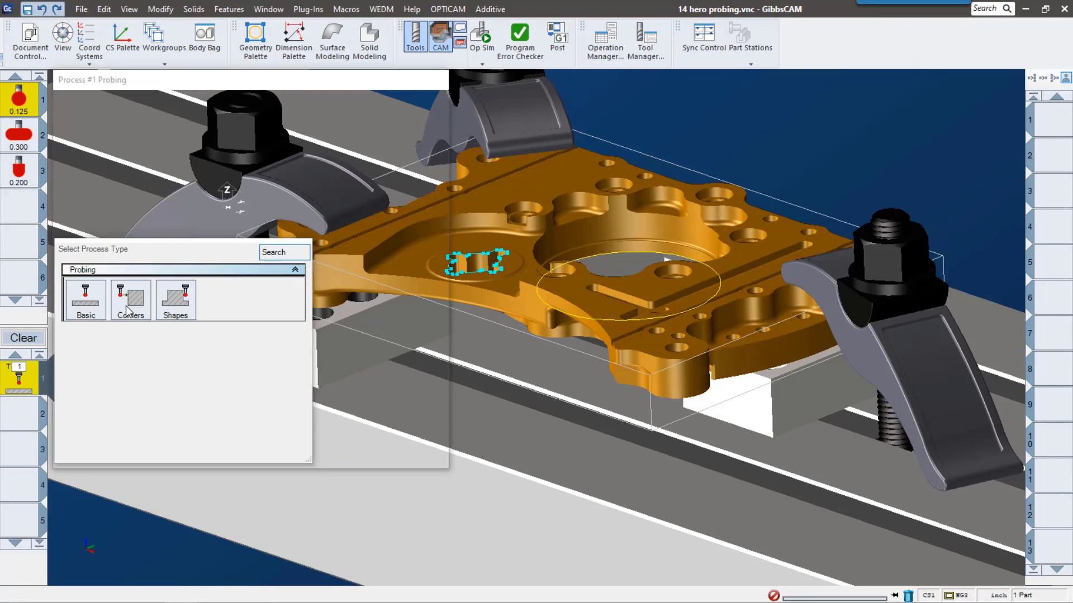
Step: Choose the lower-right outside corner for probing, keep Workfixture 1 as the set target, and generate the operation
{"action": "left_click", "coordinate": [154, 335]}
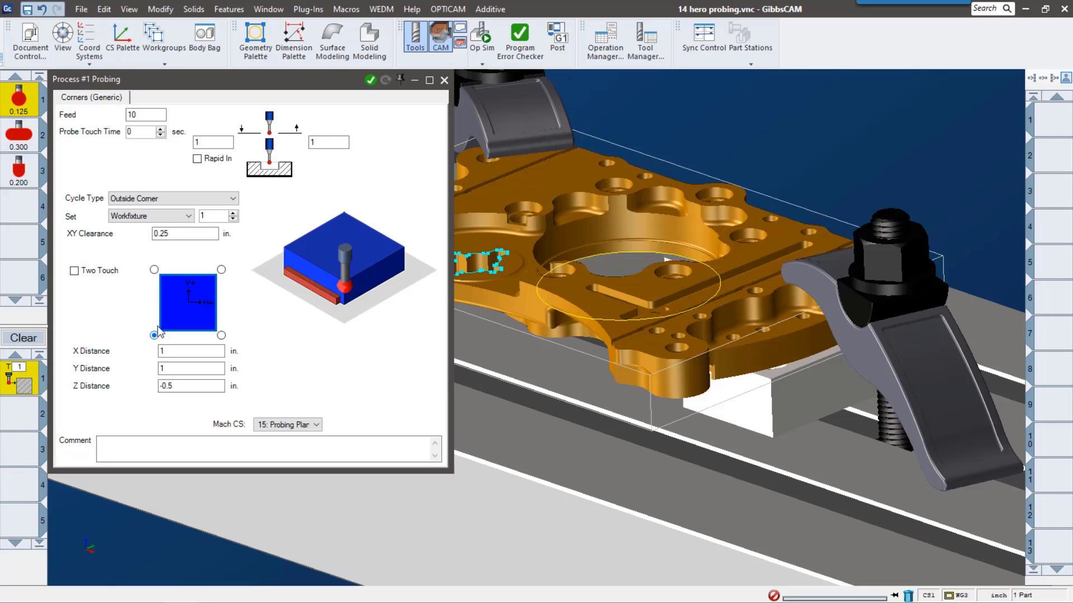
{"action": "left_click", "coordinate": [154, 269]}
{"action": "middle_click_drag", "start_coordinate": [593, 358], "coordinate": [755, 411]}
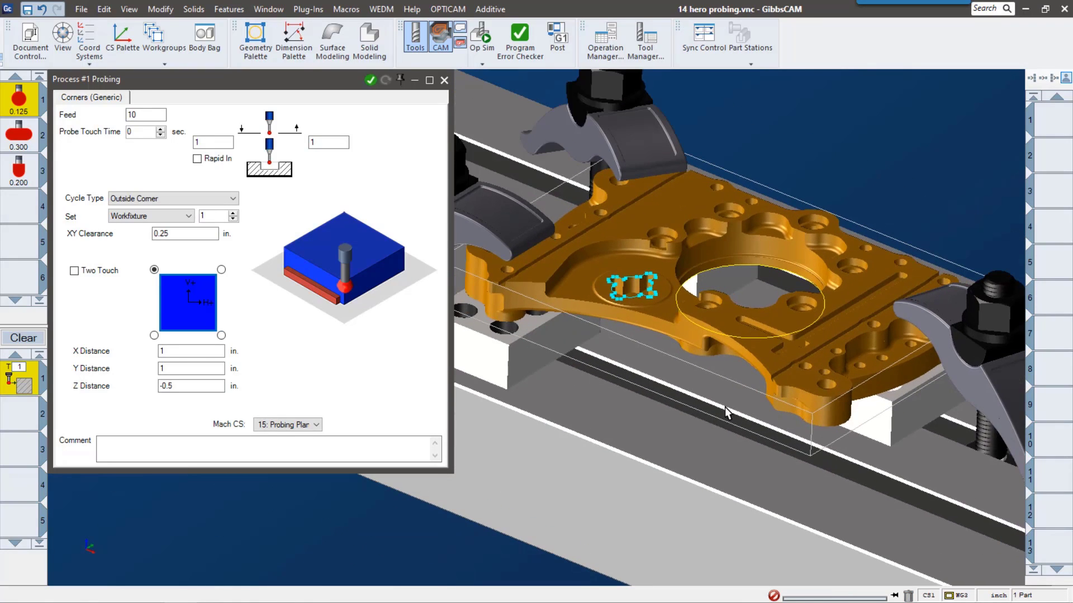
{"action": "left_click", "coordinate": [221, 335]}
{"action": "left_click", "coordinate": [189, 219]}
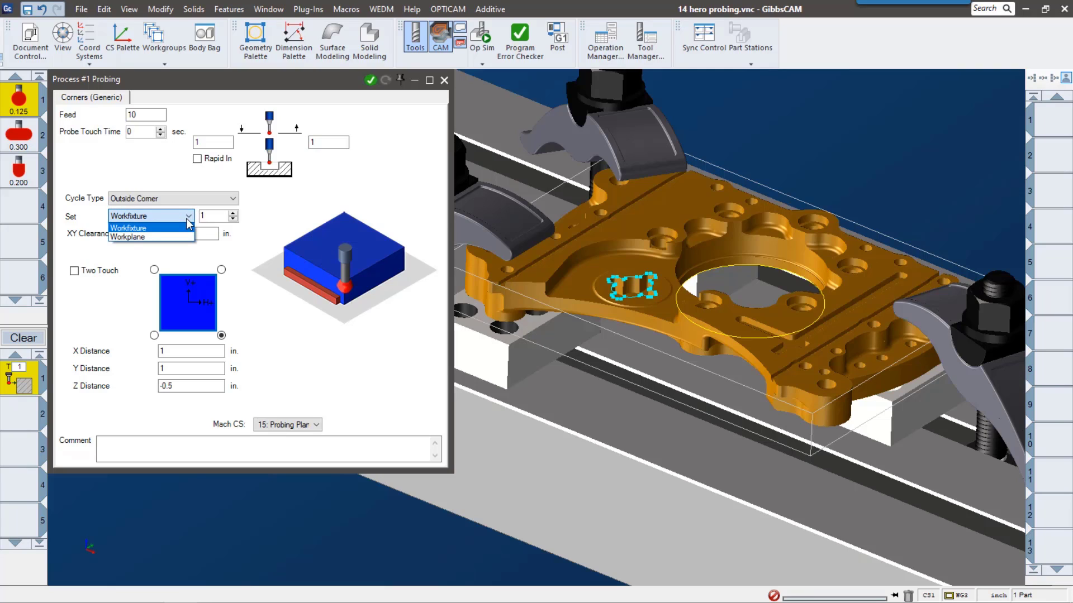
{"action": "left_click", "coordinate": [180, 227]}
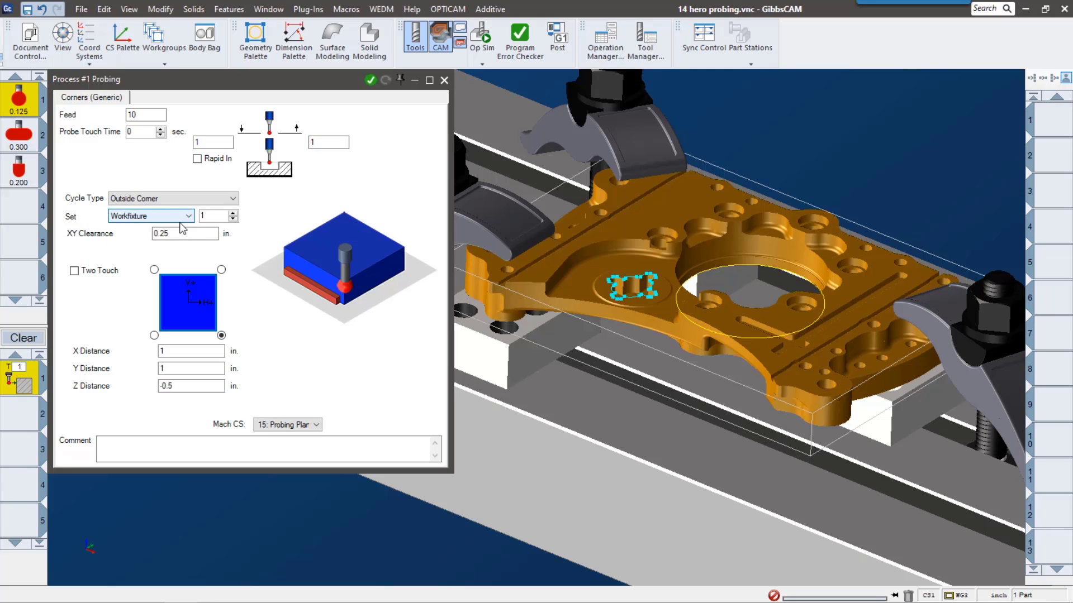
{"action": "left_click", "coordinate": [369, 81]}
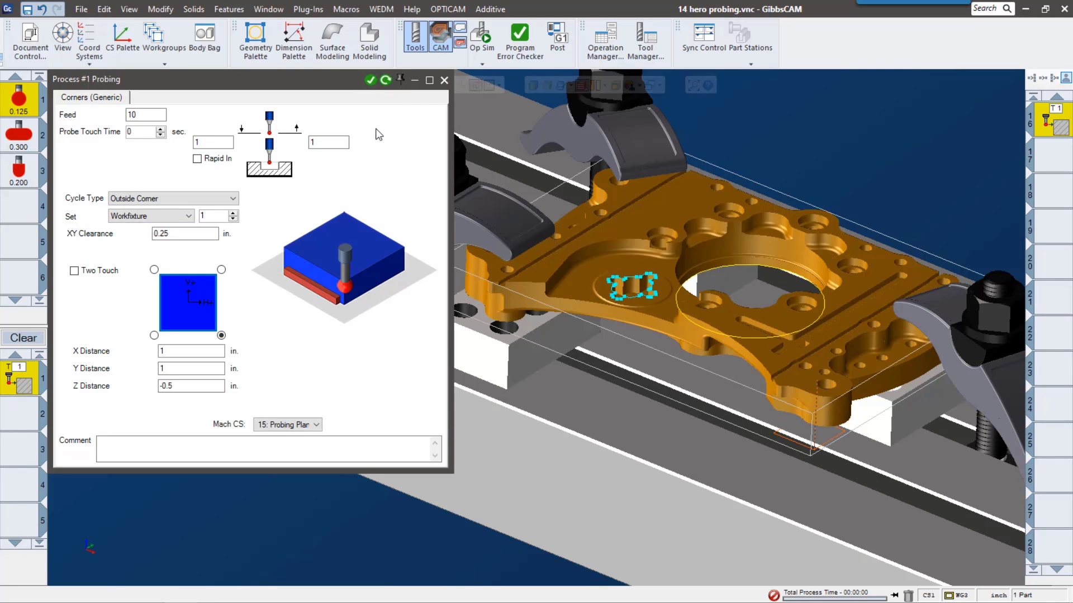
Step: Simulate the corner probing operation on the stock in Op Sim
{"action": "scroll", "coordinate": [863, 462], "scroll_direction": "up", "scroll_amount": 2}
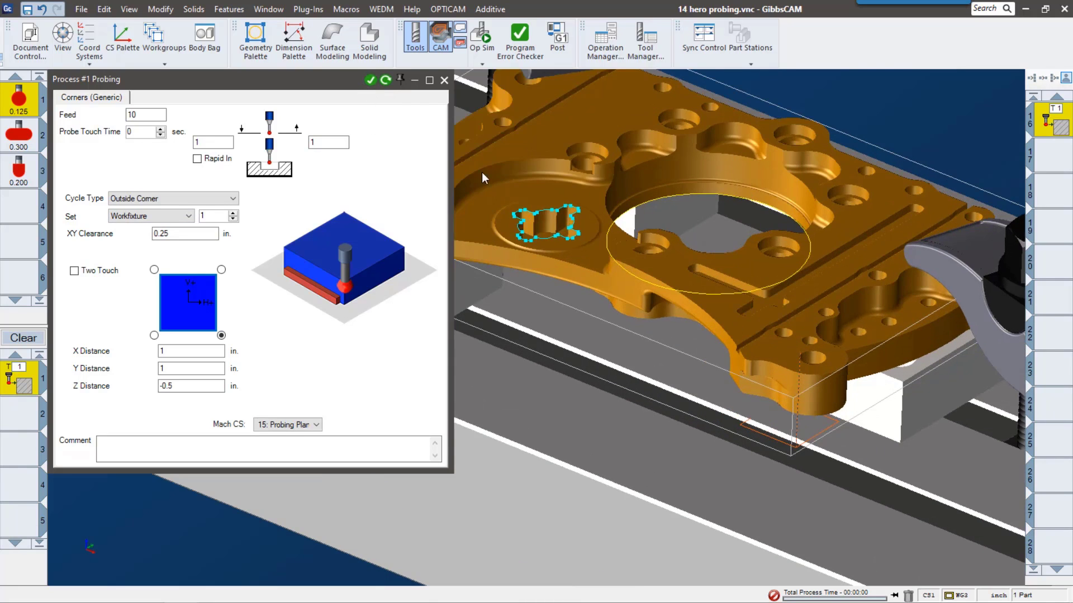
{"action": "left_click", "coordinate": [482, 36]}
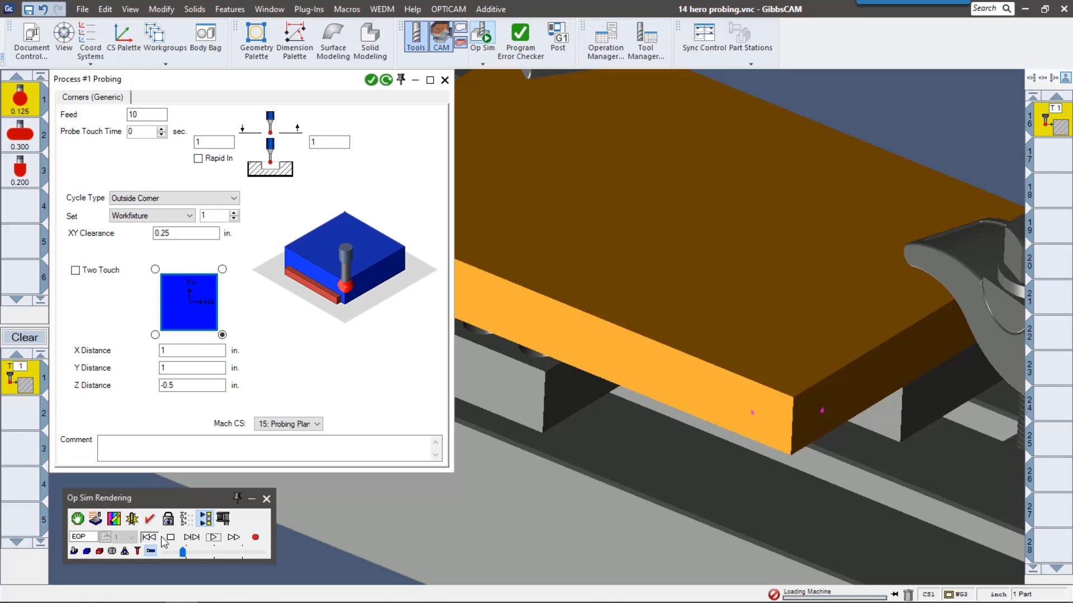
{"action": "left_click", "coordinate": [214, 538]}
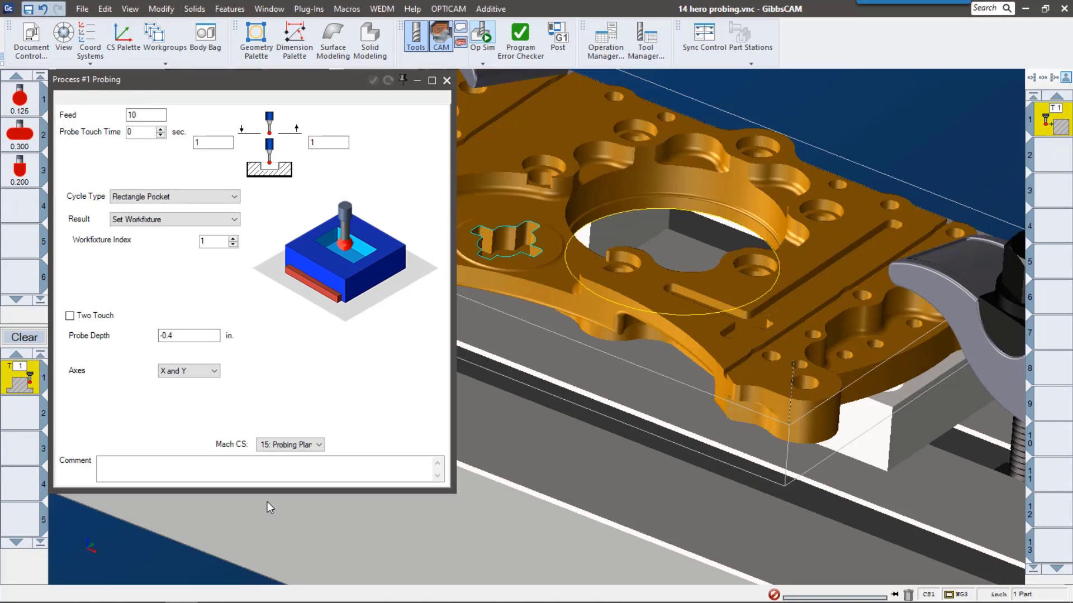
Step: Choose Shapes as the type of the probing process
{"action": "right_click", "coordinate": [23, 384]}
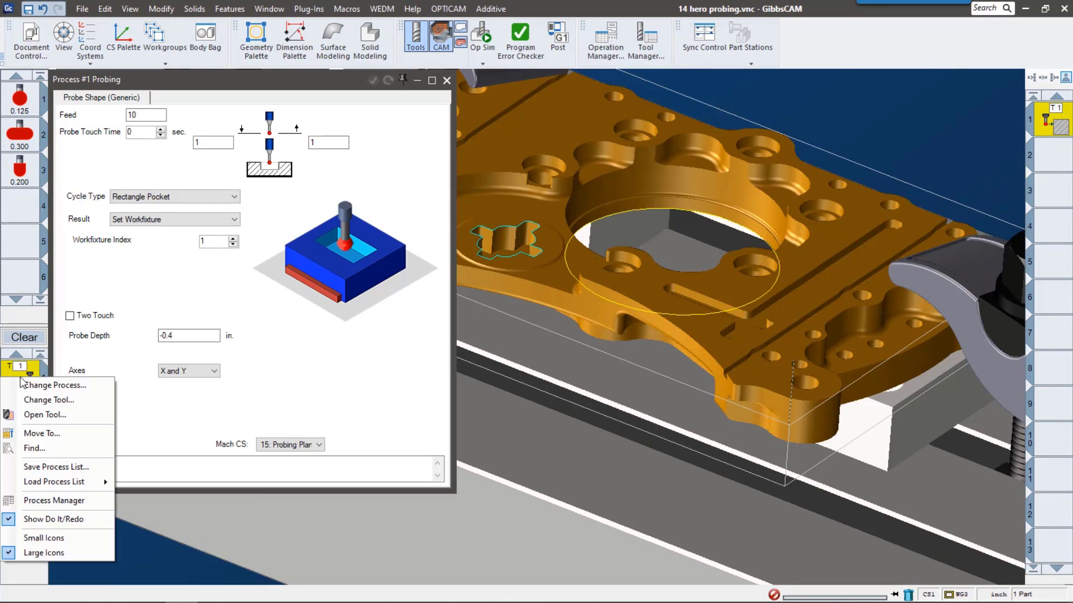
{"action": "left_click", "coordinate": [50, 385]}
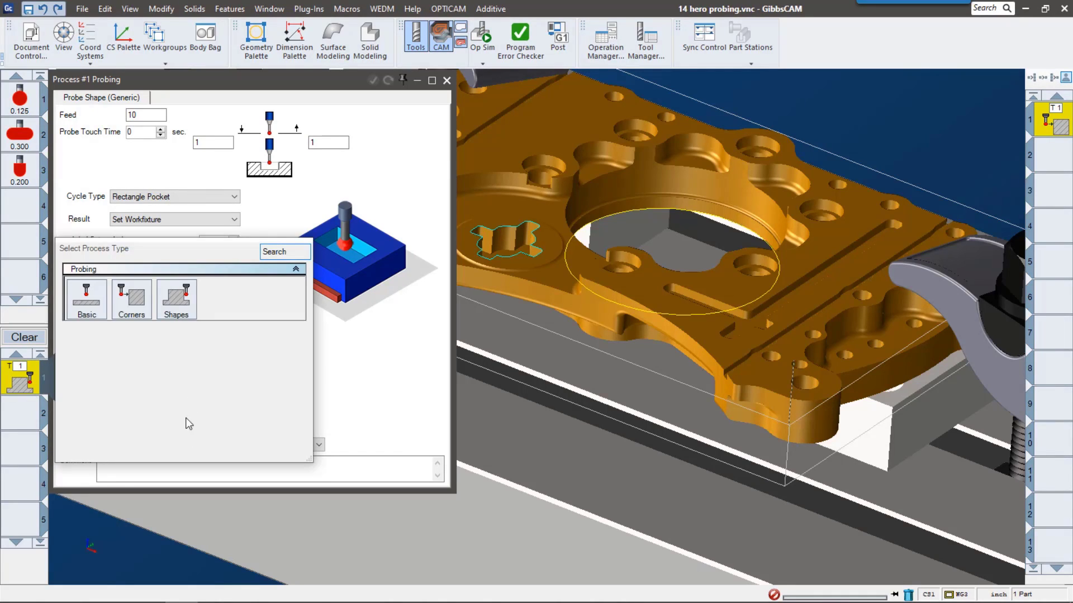
{"action": "left_click", "coordinate": [171, 300]}
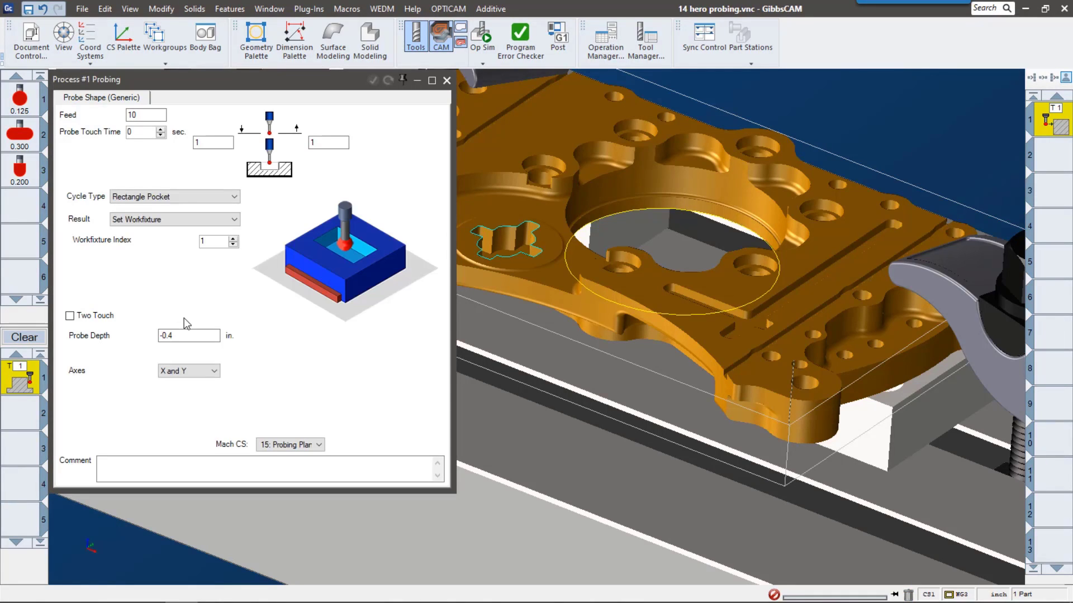
Step: Set the shape probing cycle type to Single Surface with the result Set Workfixture
{"action": "left_click", "coordinate": [210, 196]}
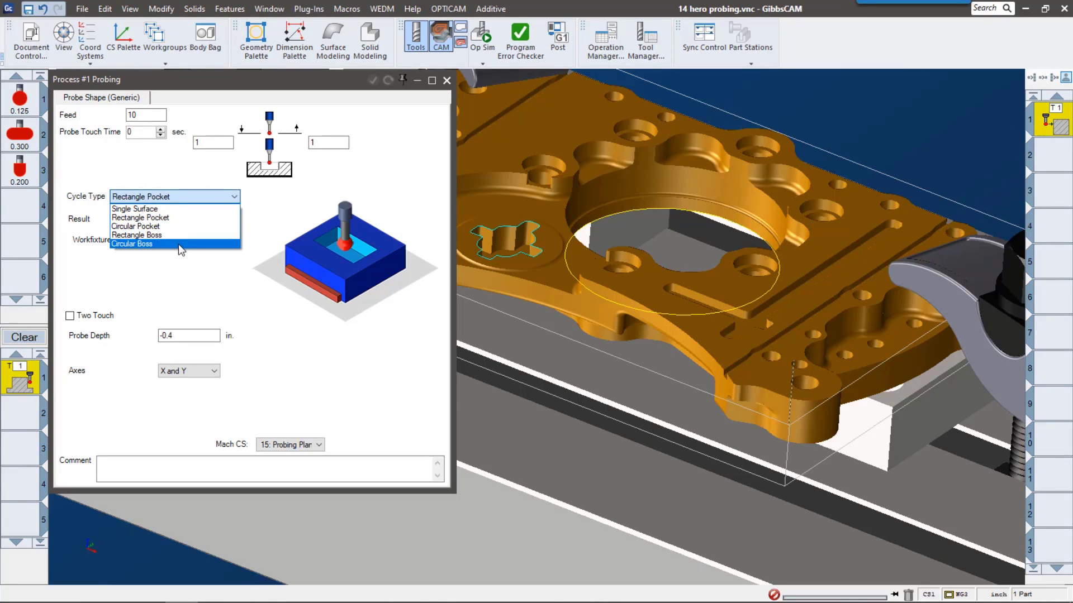
{"action": "left_click", "coordinate": [183, 209]}
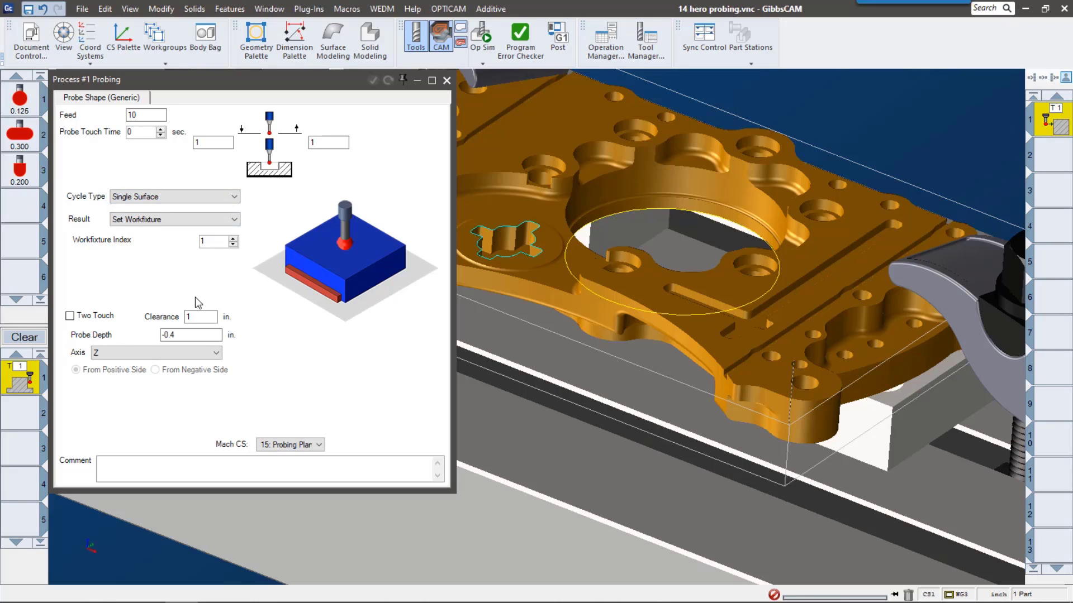
{"action": "left_click", "coordinate": [157, 223]}
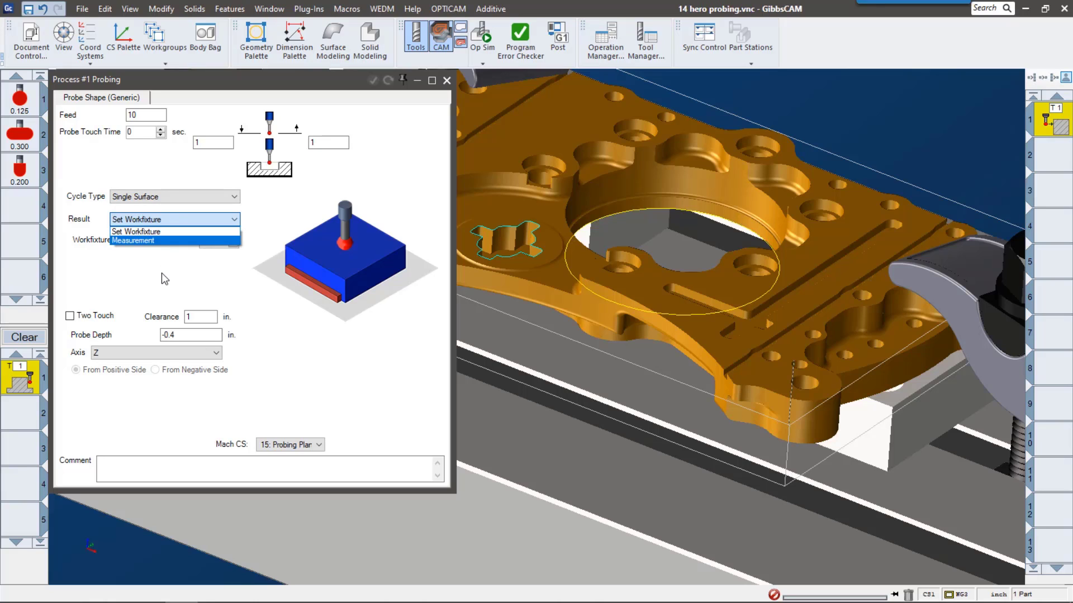
{"action": "left_click", "coordinate": [160, 233]}
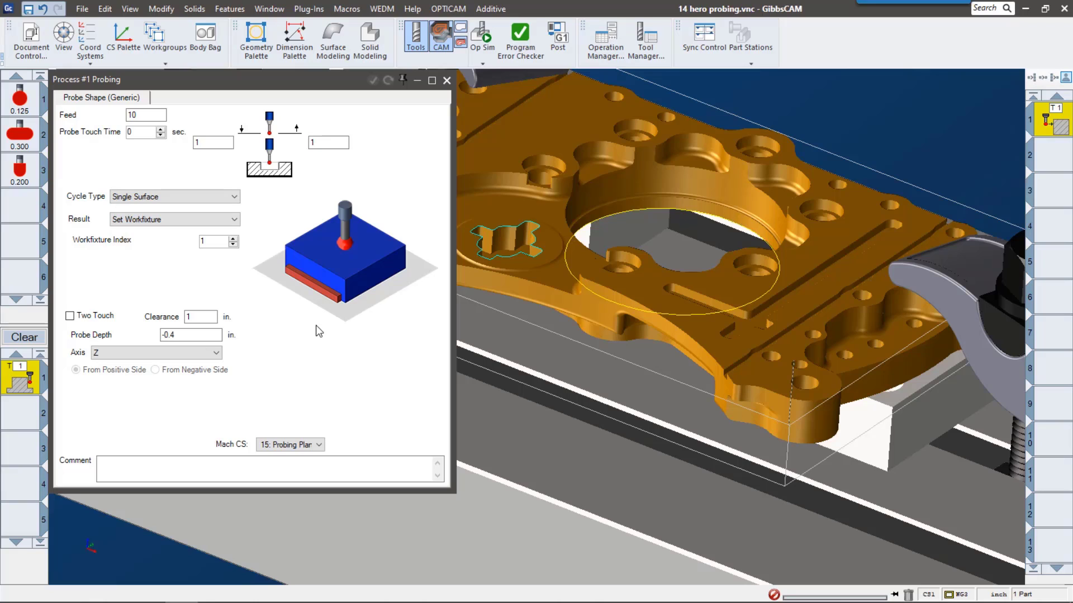
Step: Select the small pocket's outline and generate a Rectangle Pocket probing operation along the X and Y axes
{"action": "left_click", "coordinate": [504, 227]}
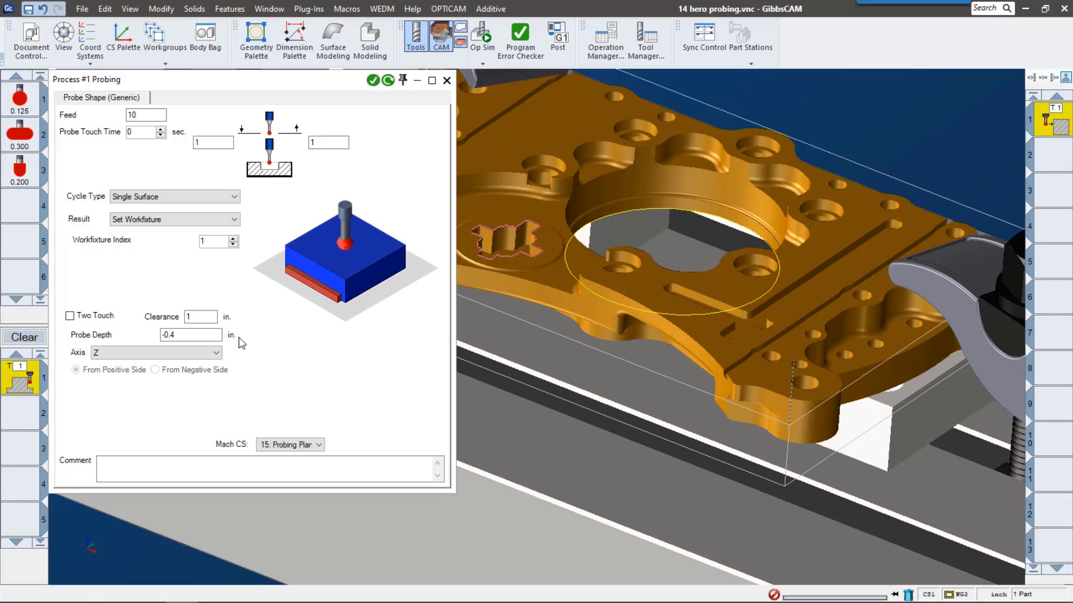
{"action": "left_click", "coordinate": [144, 197]}
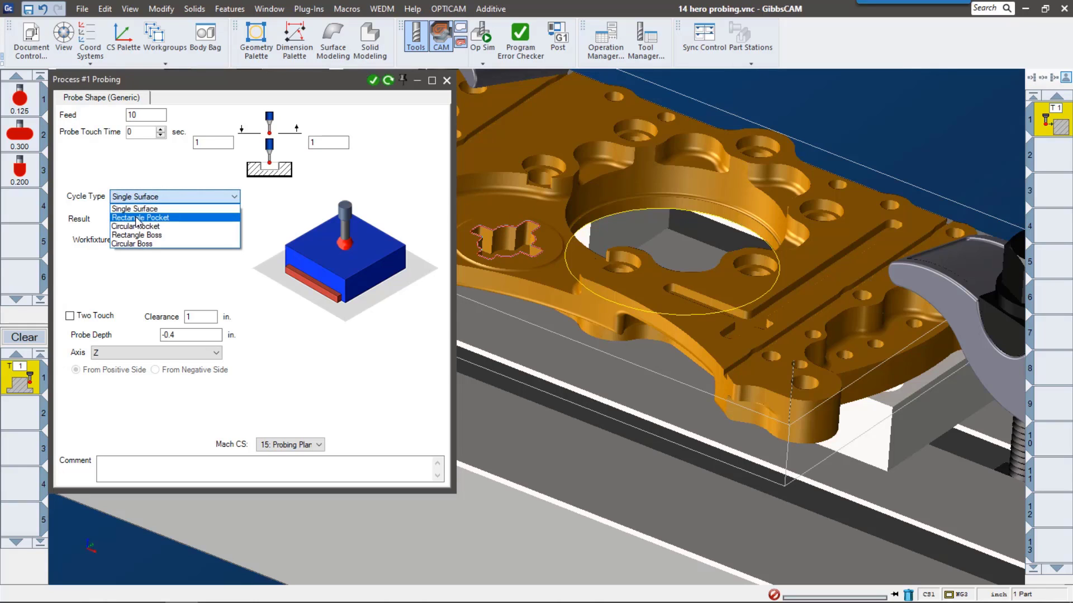
{"action": "left_click", "coordinate": [139, 218]}
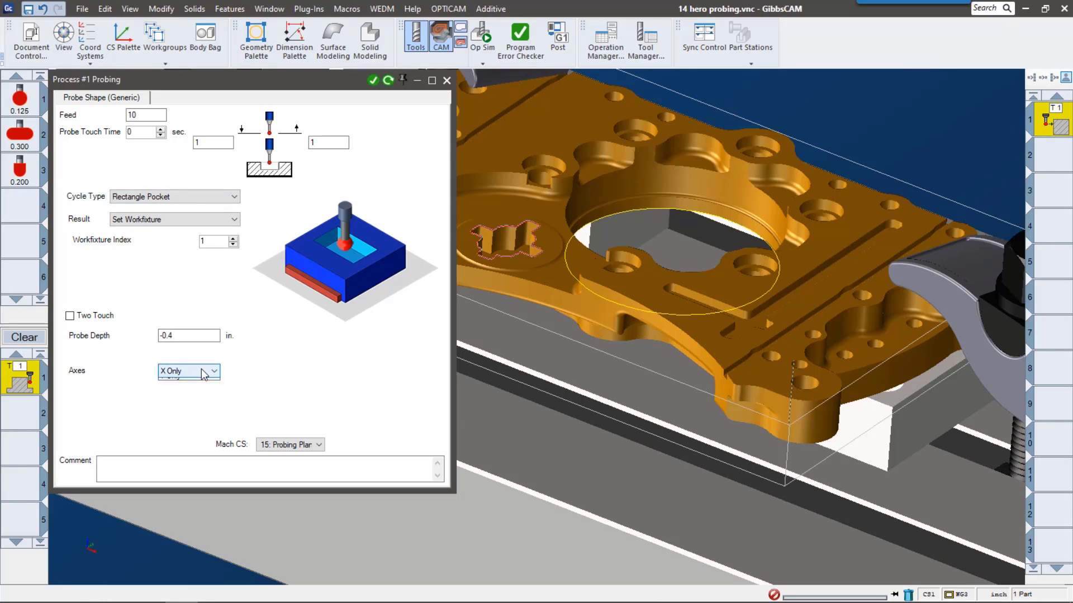
{"action": "left_click", "coordinate": [203, 373]}
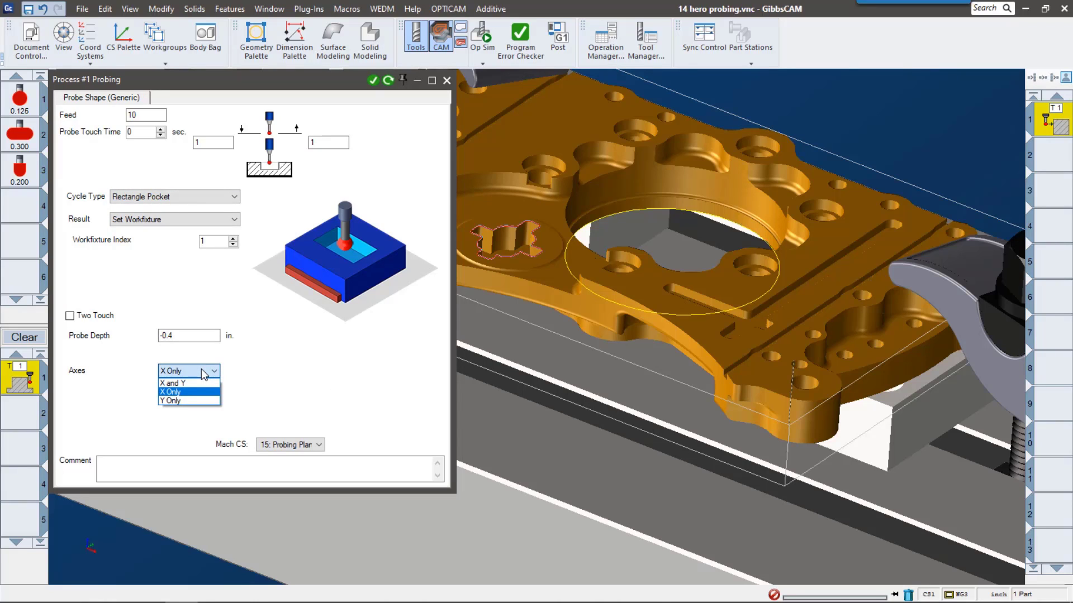
{"action": "left_click", "coordinate": [193, 383]}
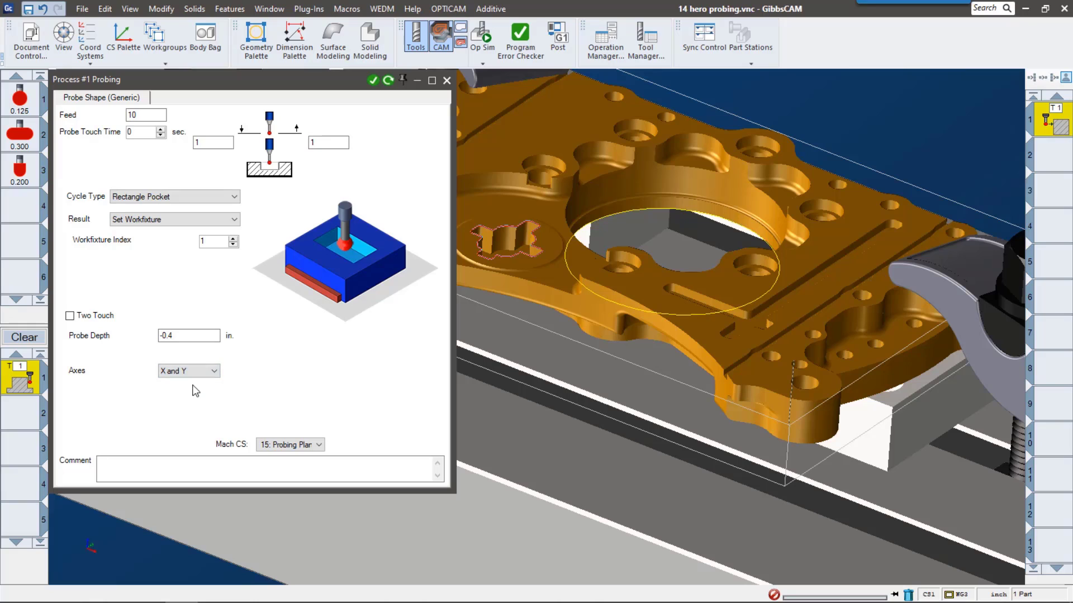
{"action": "left_click", "coordinate": [373, 81]}
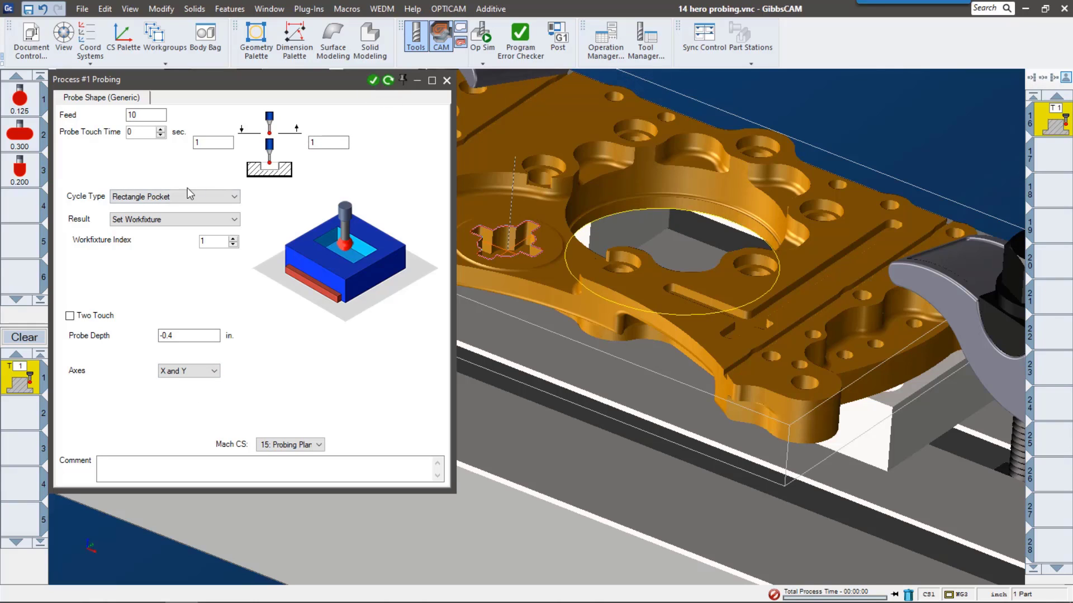
Step: Set the Rectangle Pocket probing result to Measurement and its undersize action to GoTo Sleeve Bore
{"action": "left_click", "coordinate": [162, 224]}
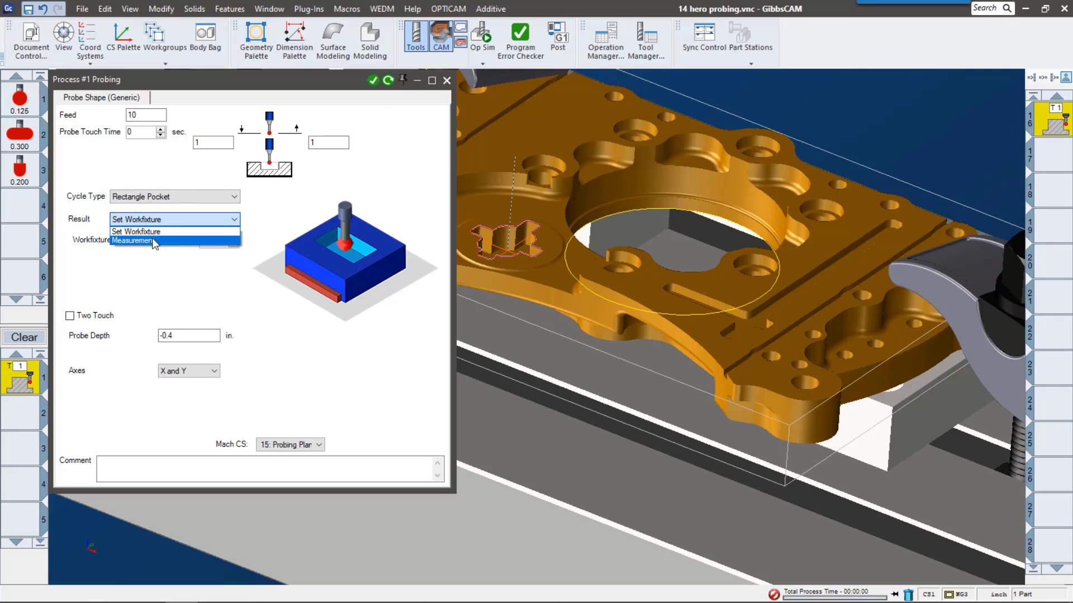
{"action": "left_click", "coordinate": [155, 242]}
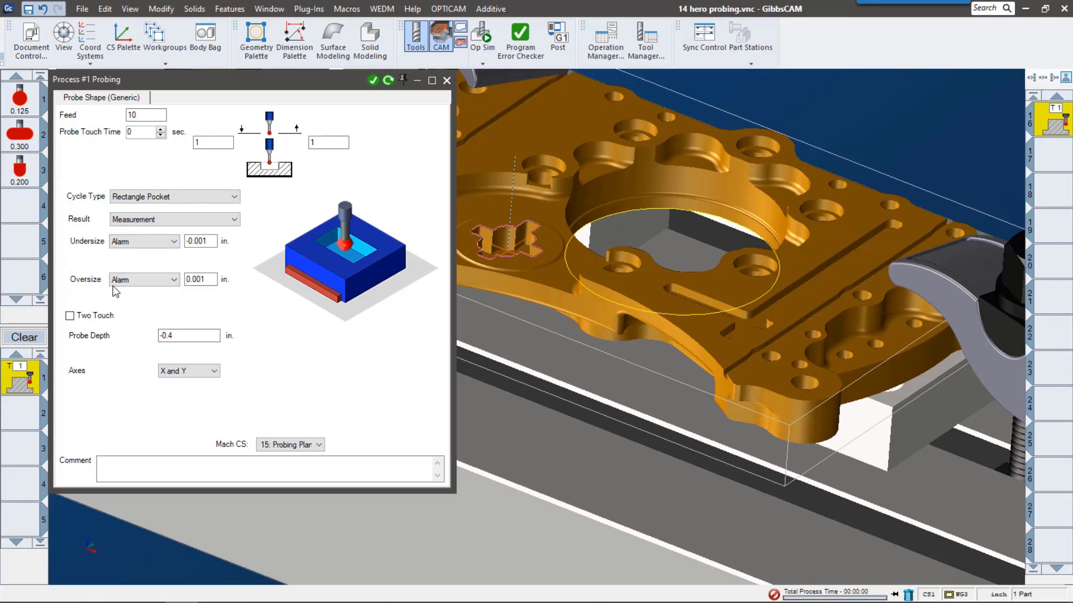
{"action": "left_click", "coordinate": [161, 243]}
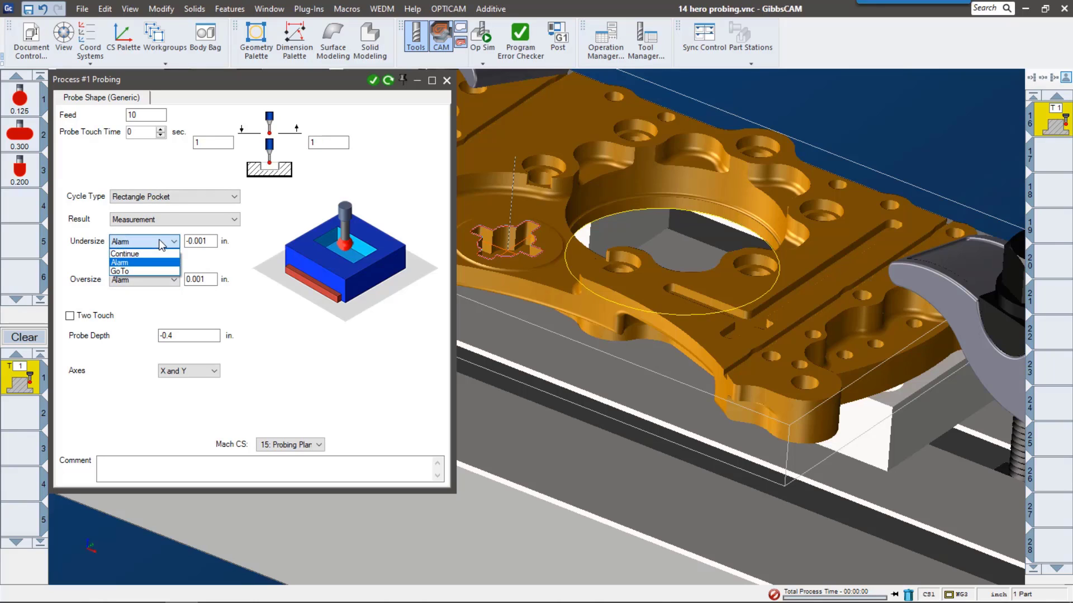
{"action": "left_click", "coordinate": [149, 272]}
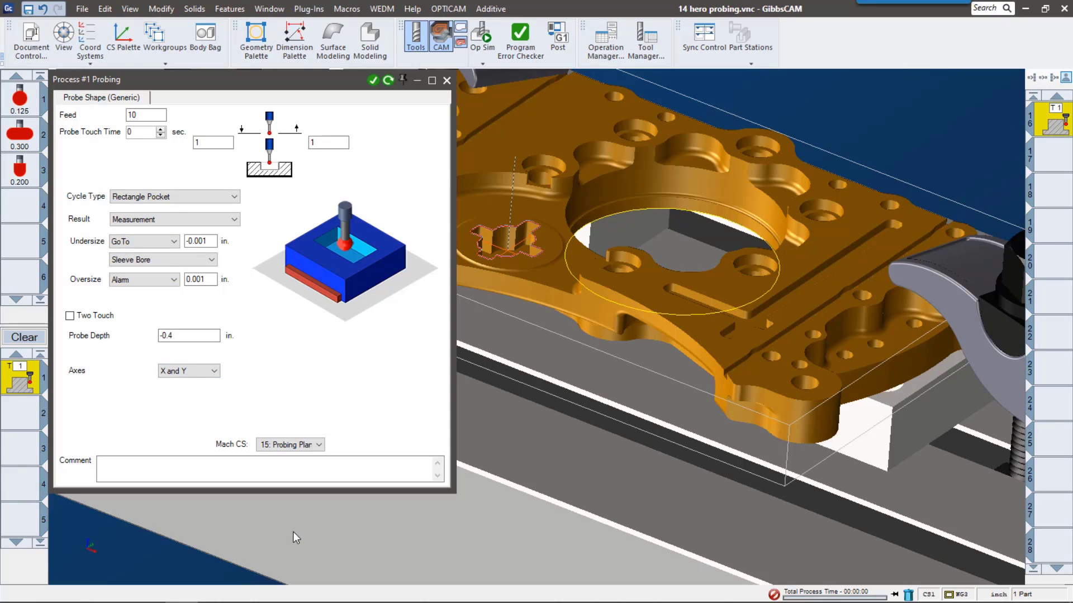
Step: Examine the Probing and Utility process types, then the existing Goto operation and the tool 10 operation following it
{"action": "double_click", "coordinate": [21, 417]}
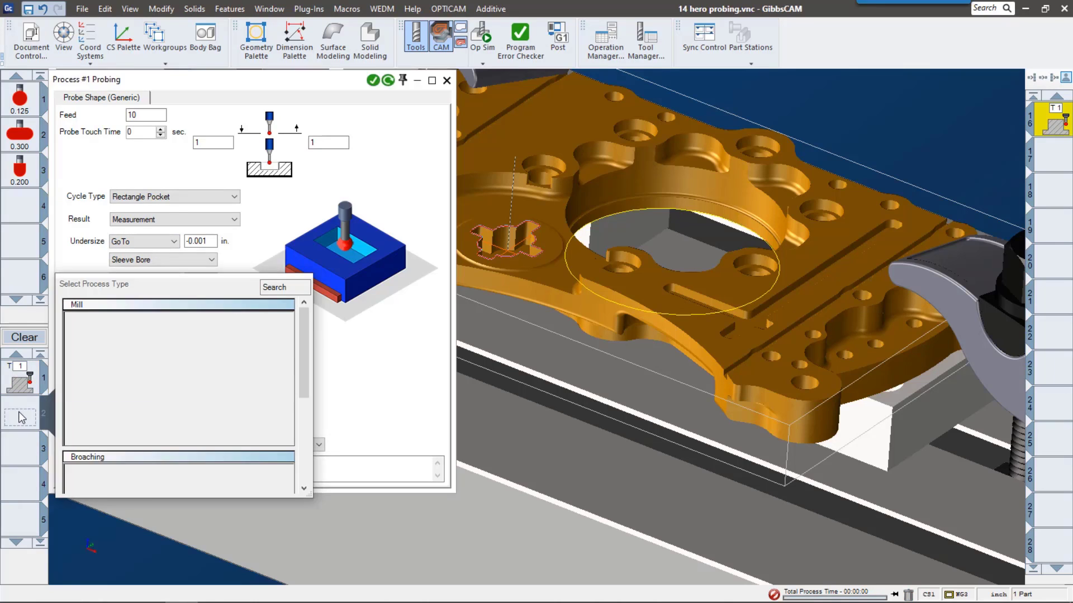
{"action": "scroll", "coordinate": [177, 427], "scroll_direction": "down", "scroll_amount": 5}
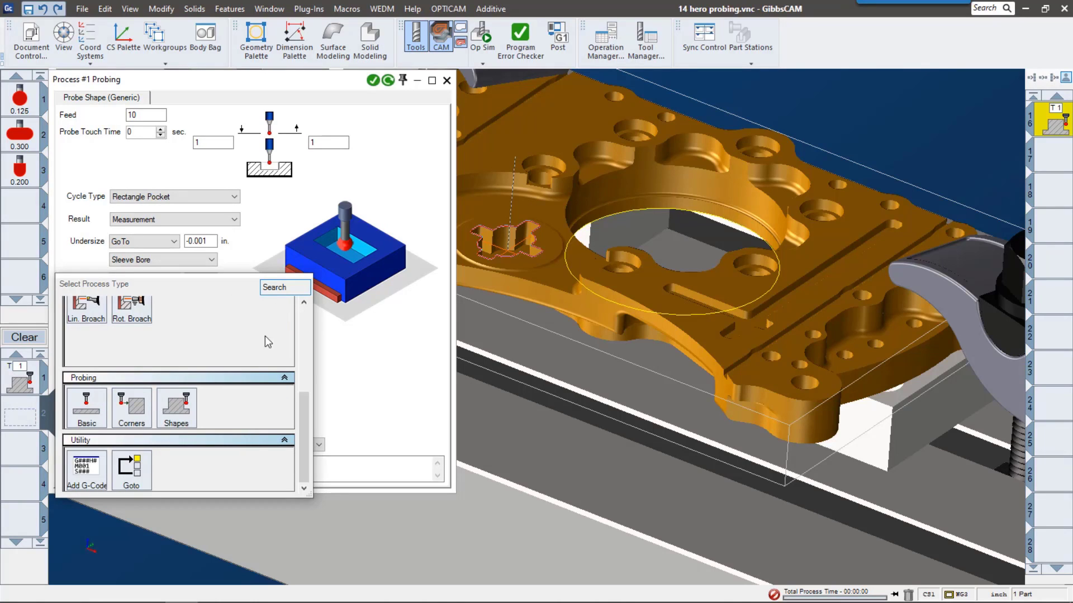
{"action": "left_click", "coordinate": [399, 429]}
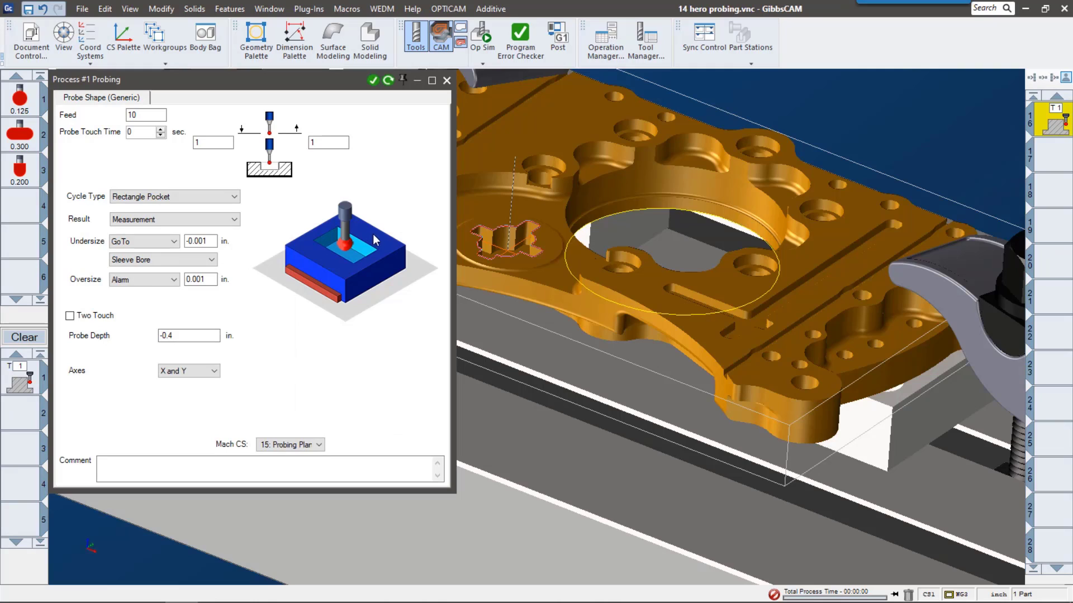
{"action": "scroll", "coordinate": [1065, 211], "scroll_direction": "up", "scroll_amount": 4}
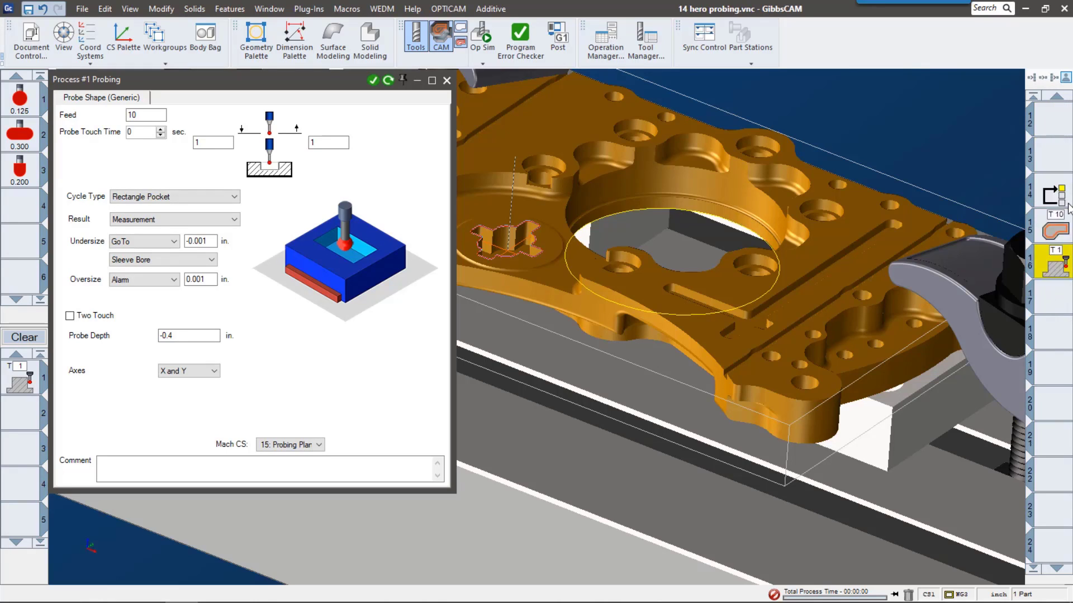
{"action": "left_click", "coordinate": [1058, 194]}
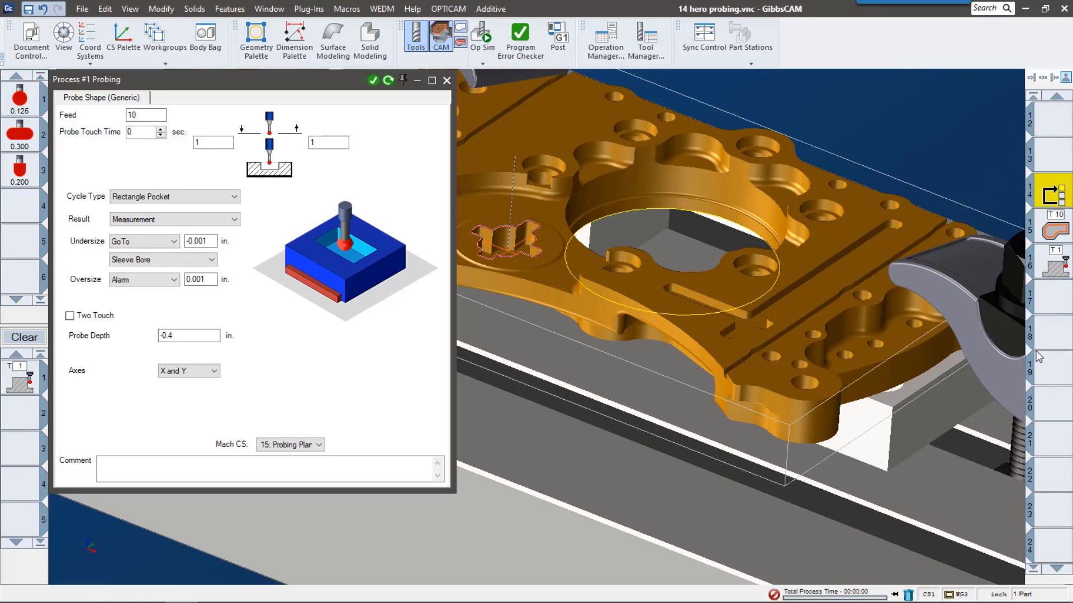
{"action": "left_click", "coordinate": [1056, 229]}
{"action": "double_click", "coordinate": [1055, 229]}
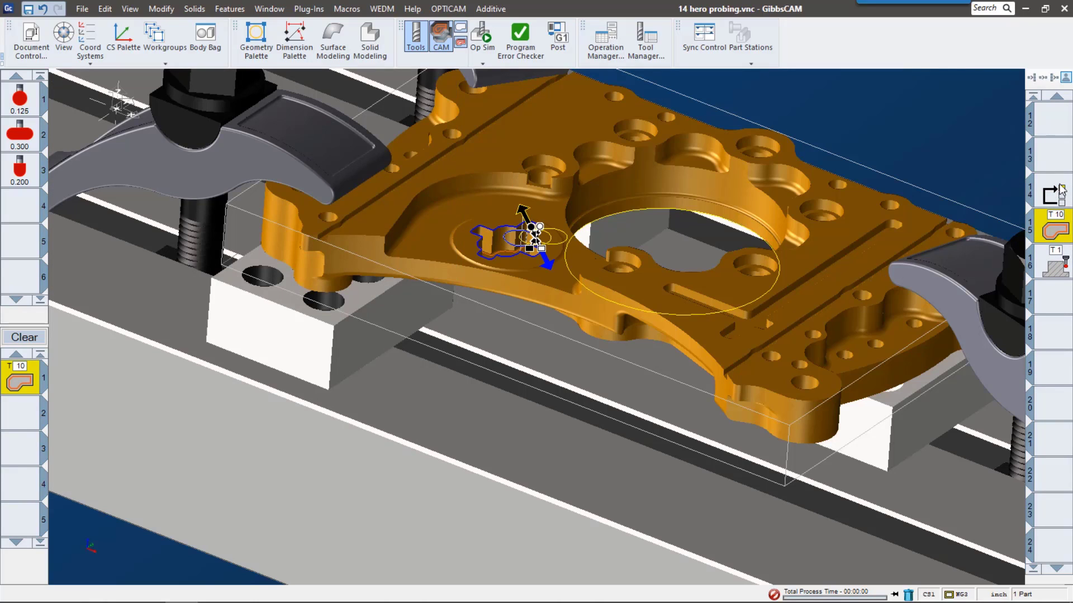
Step: Reopen the Rectangle Pocket probing operation's process settings and play the shape probing simulation in Op Sim
{"action": "left_click", "coordinate": [1058, 266]}
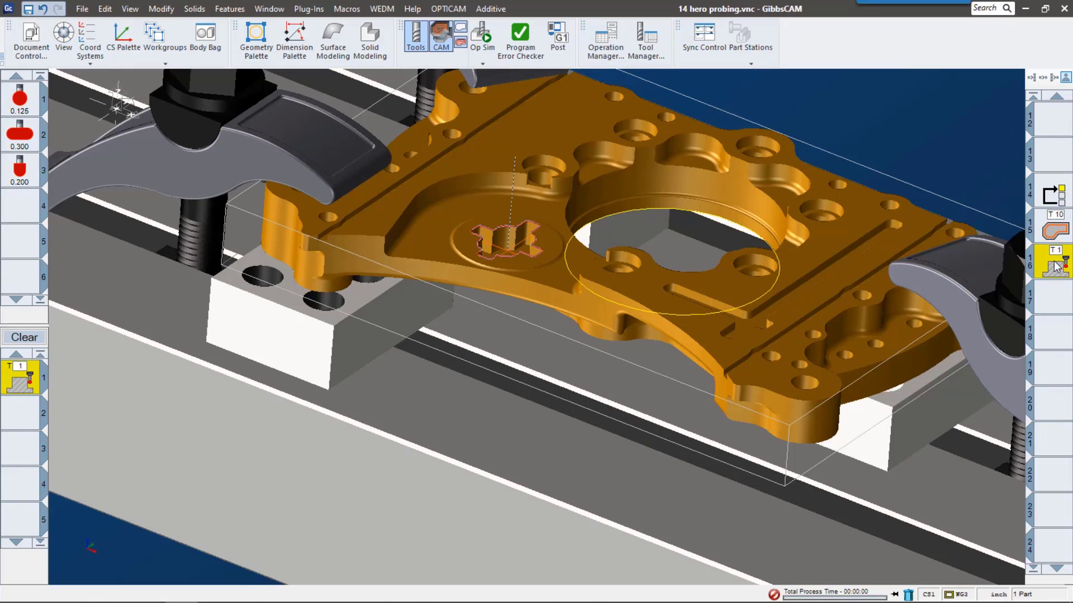
{"action": "double_click", "coordinate": [28, 385]}
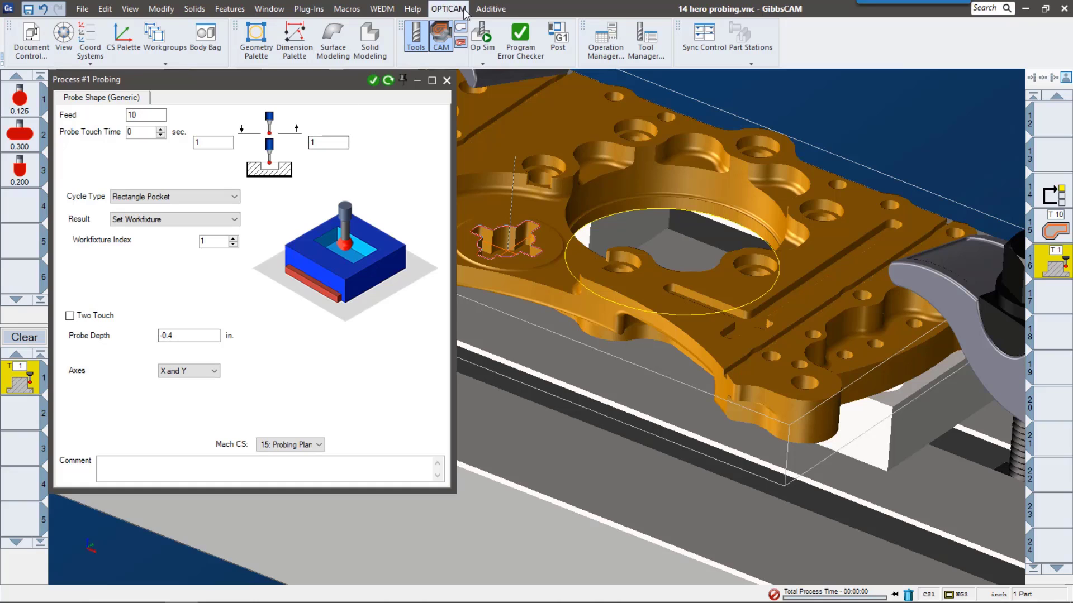
{"action": "left_click", "coordinate": [481, 36]}
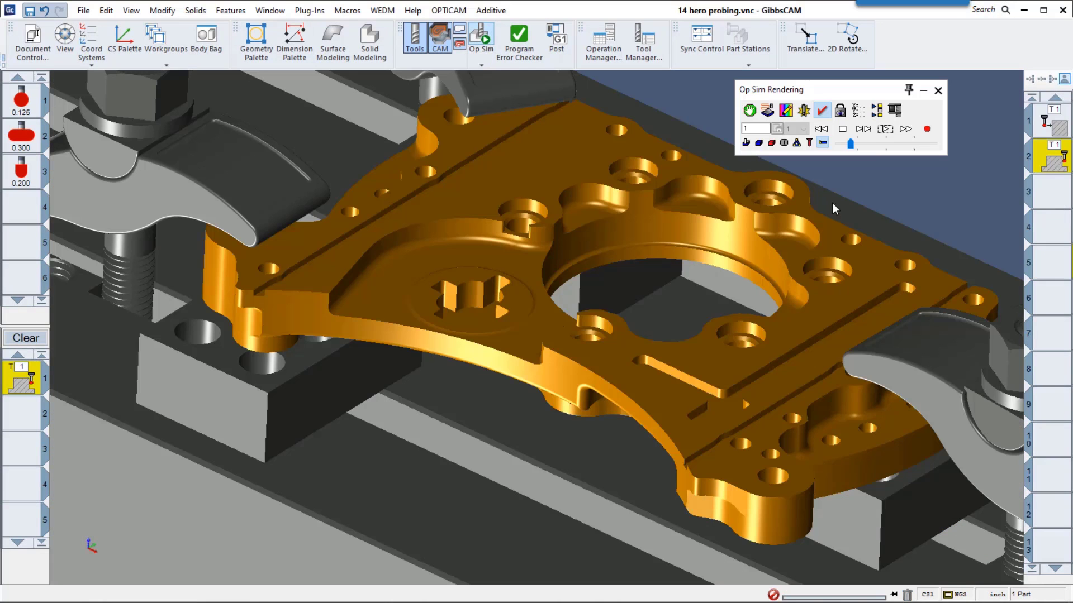
{"action": "left_click", "coordinate": [886, 129]}
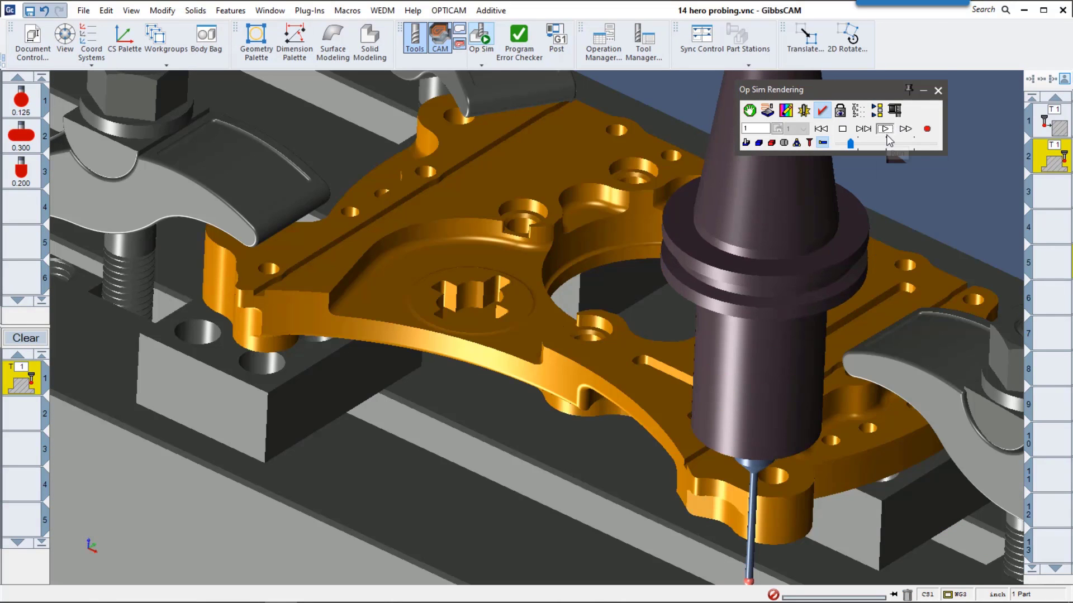